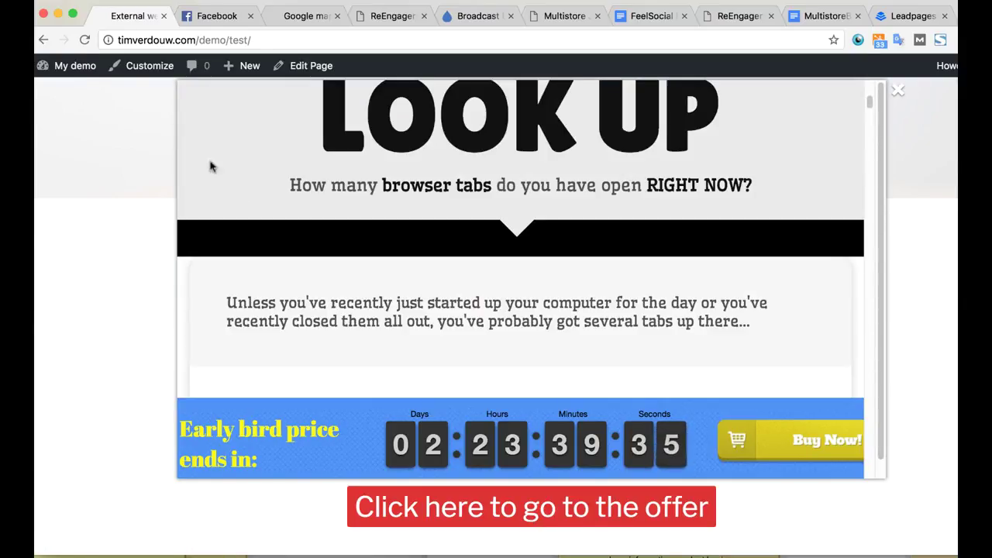
# Step: Open the page 'OTO 1 The Re-engager Inbox' for editing from the All Pages list
pyautogui.click(45, 39)
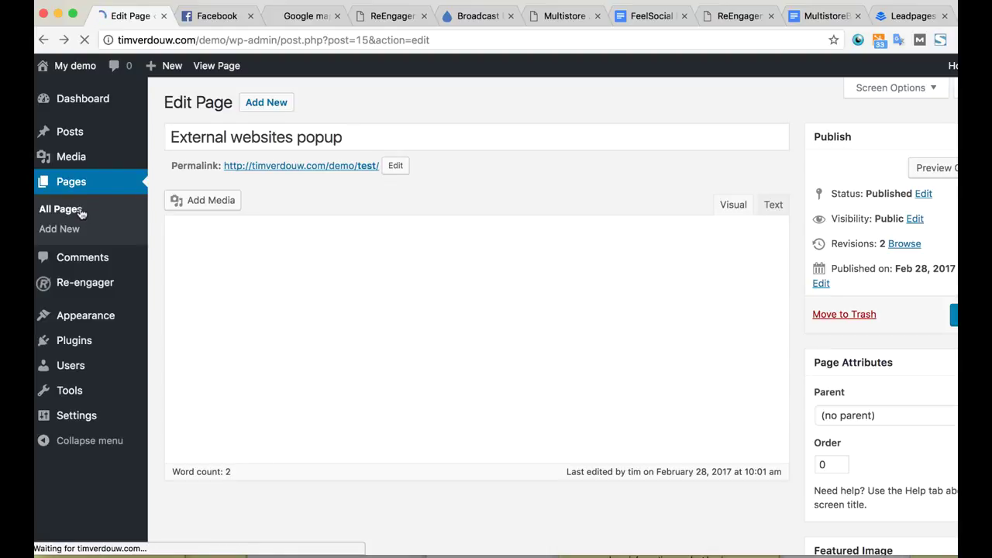
pyautogui.click(79, 211)
pyautogui.scroll(-1, 304, 344)
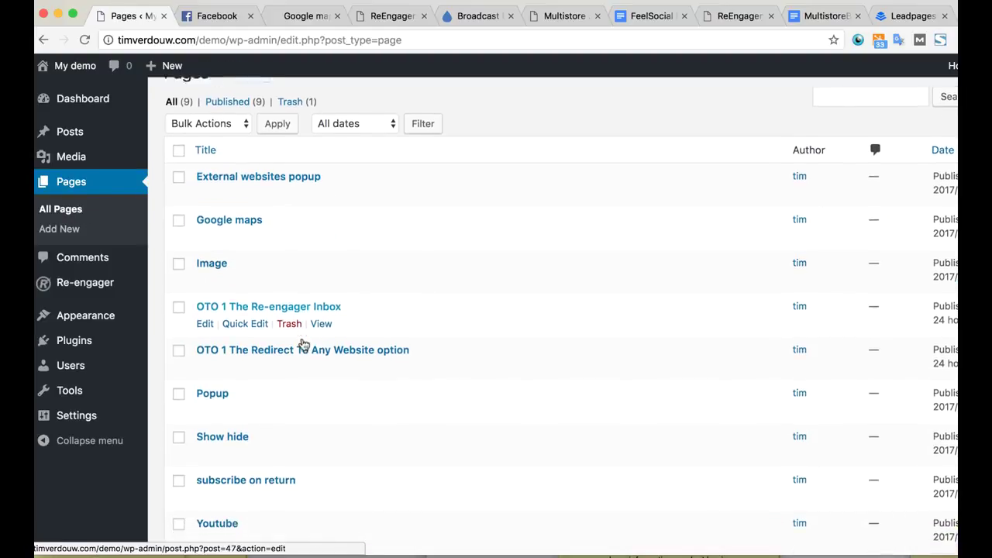
pyautogui.click(279, 297)
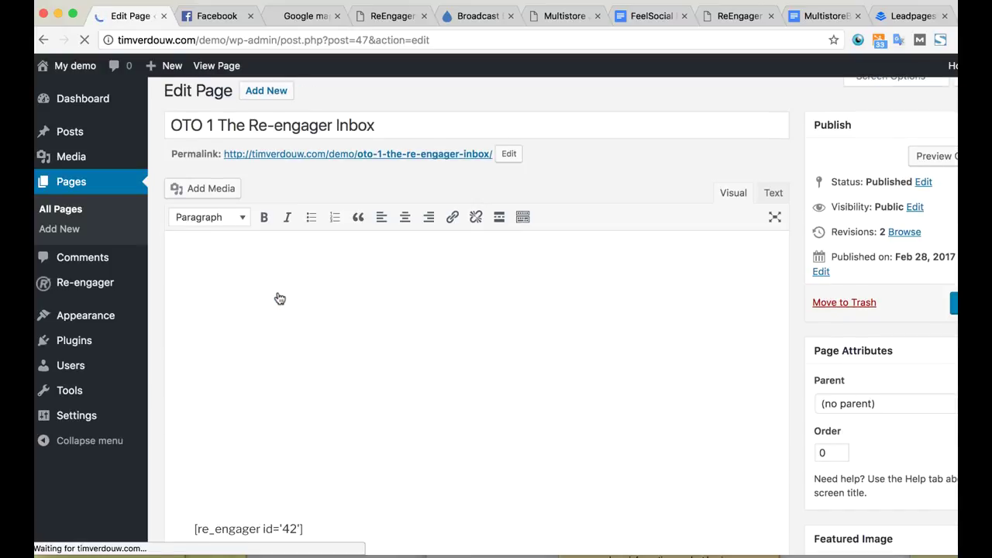
# Step: View the live page, leave and return to its tab to trigger the Inbox popup, then go back to the editor
pyautogui.rightClick(377, 155)
pyautogui.click(377, 155)
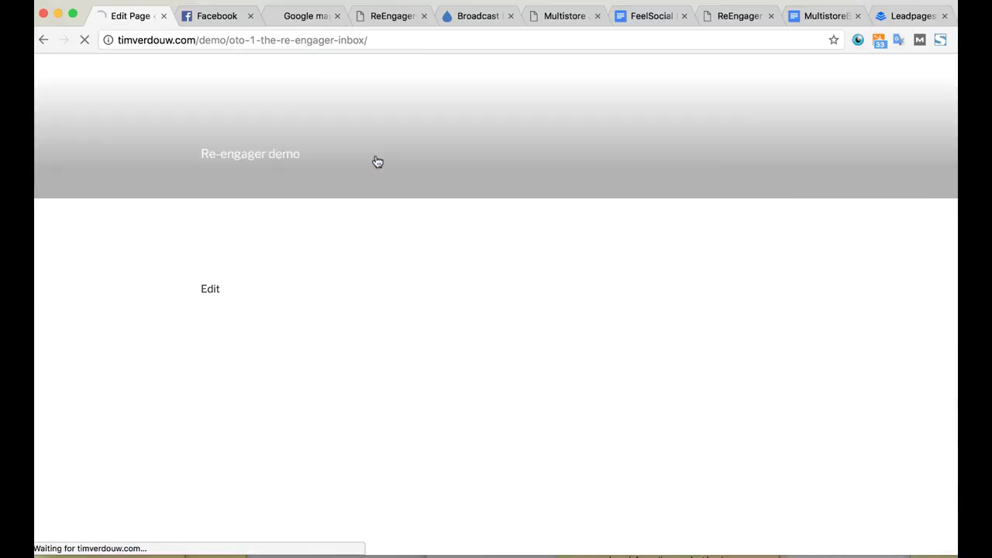
pyautogui.click(206, 19)
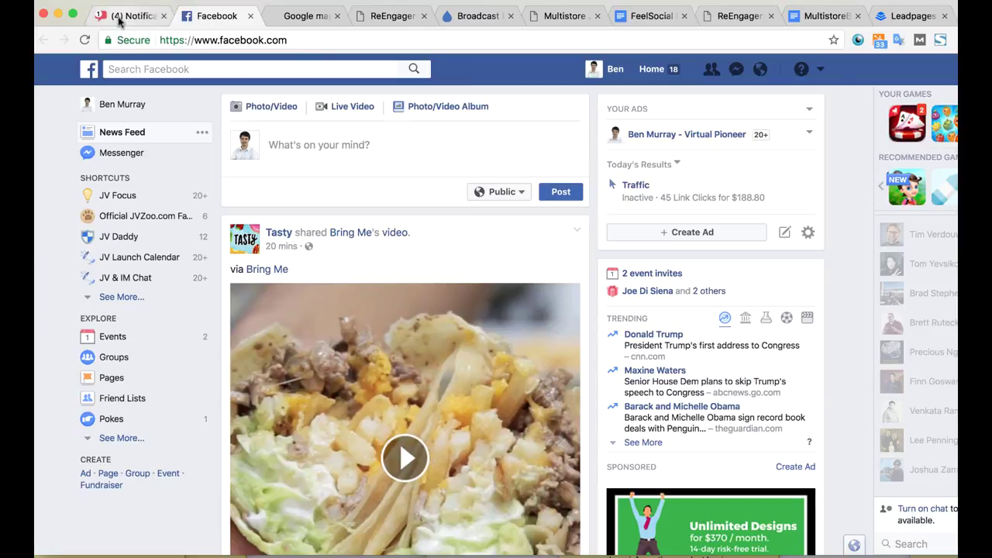
pyautogui.click(120, 19)
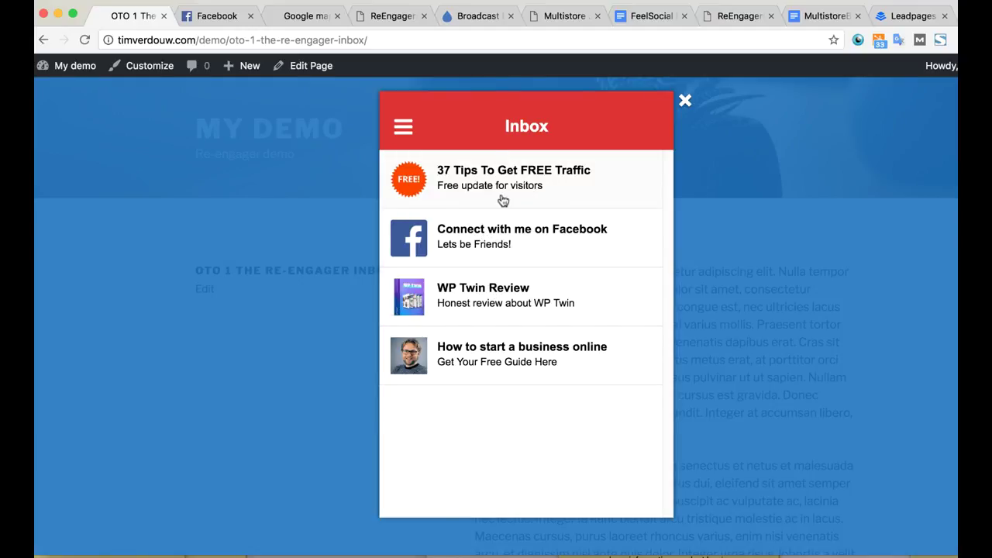
pyautogui.click(44, 39)
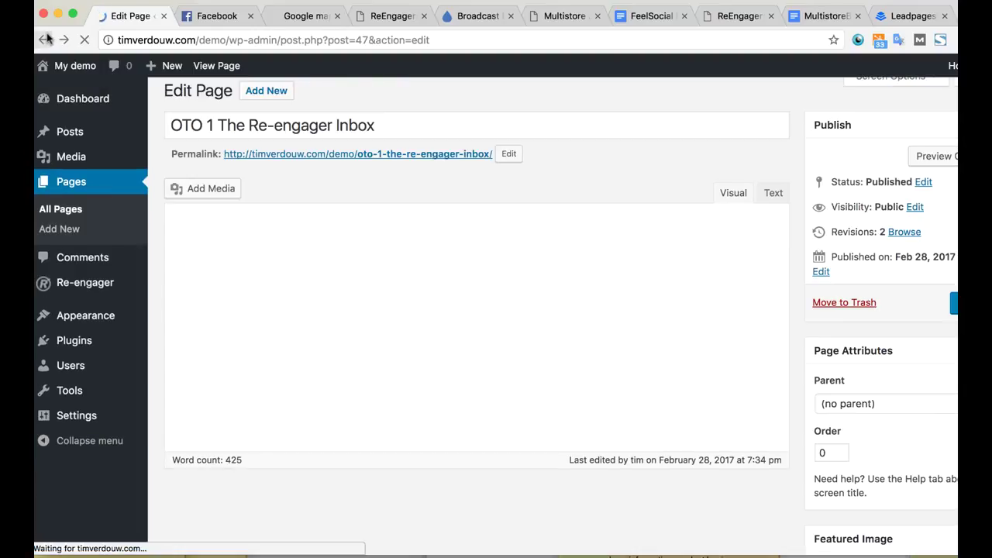
# Step: Show the Pages list and scroll through its nine published pages
pyautogui.click(79, 208)
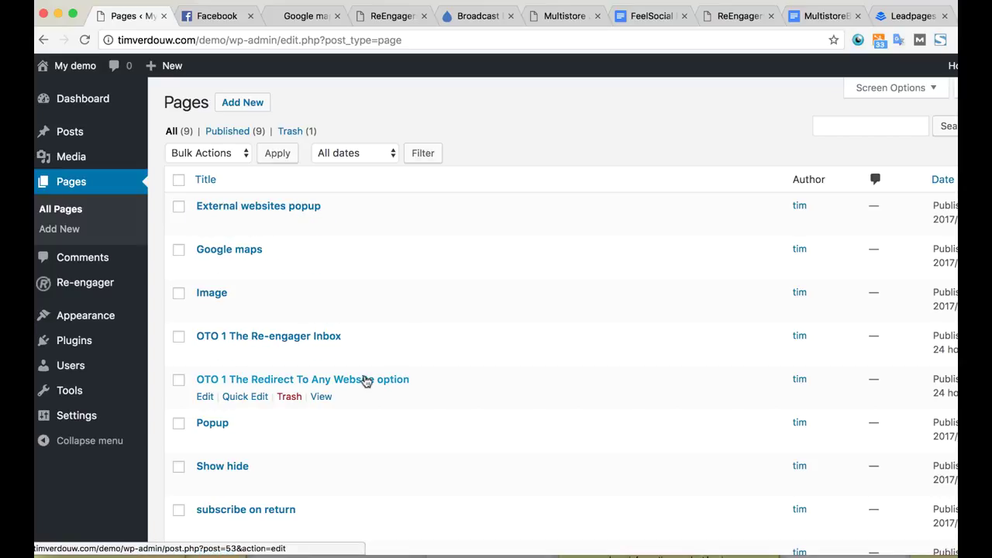
pyautogui.scroll(-1, 414, 361)
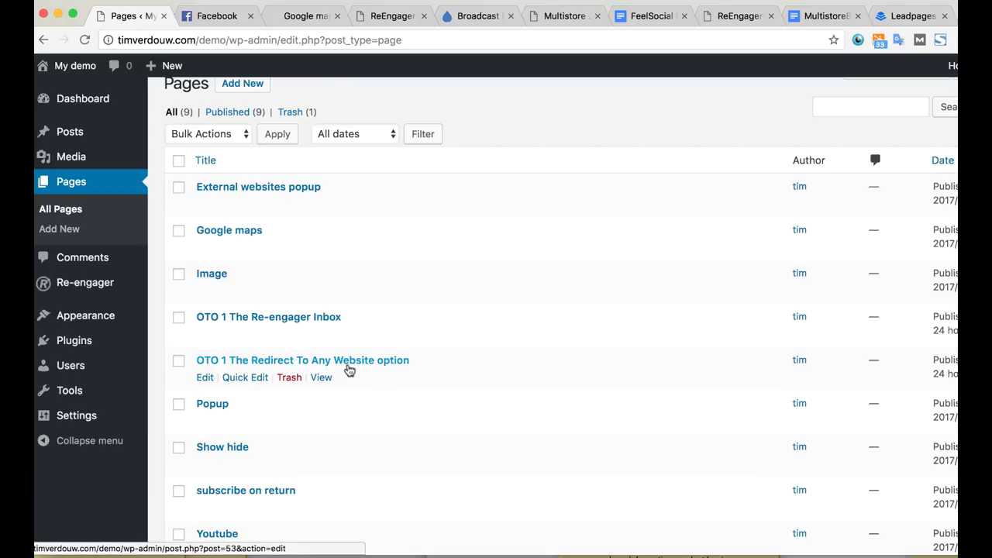
# Step: Open the Re-engager campaigns list and select the Image campaign's shortcode text
pyautogui.click(83, 288)
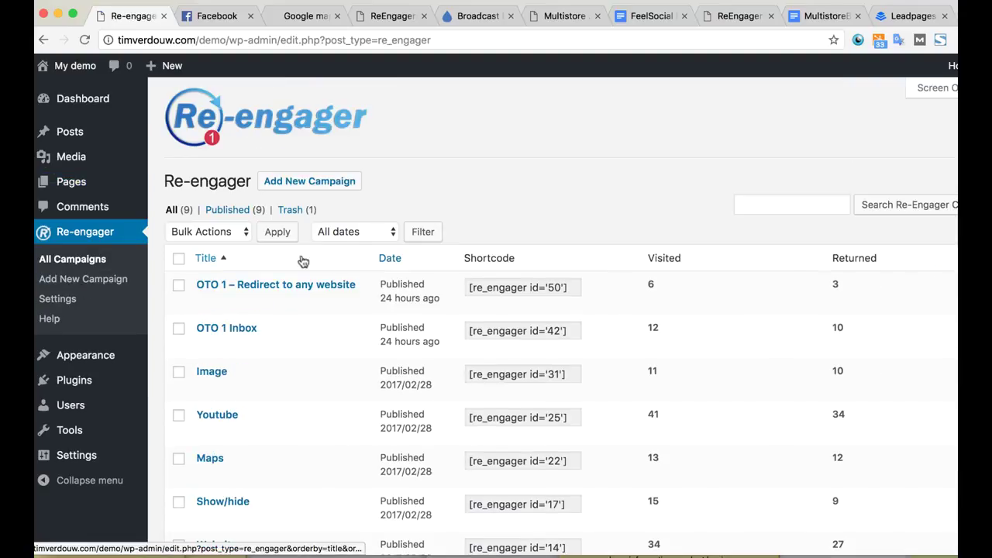
pyautogui.scroll(-4, 313, 311)
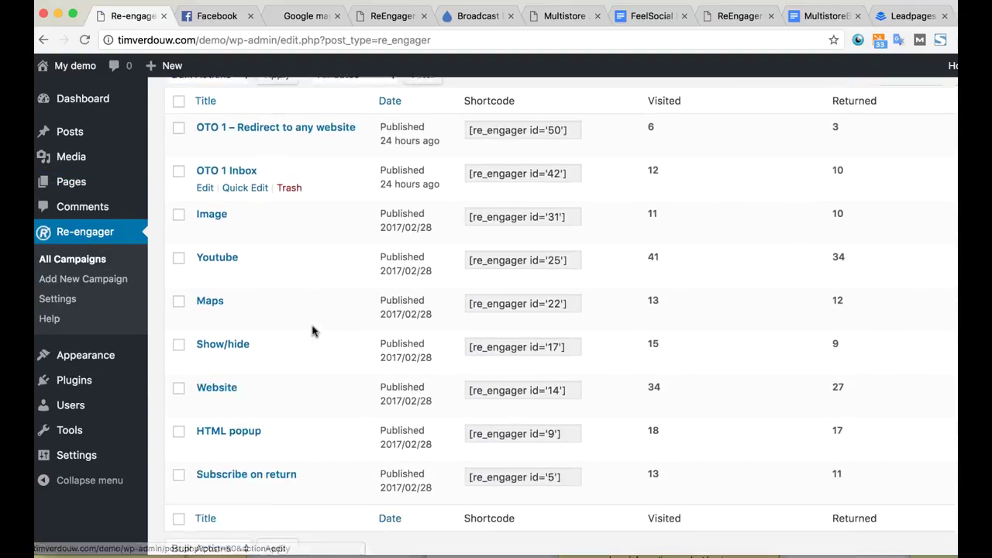
pyautogui.scroll(-2, 468, 239)
pyautogui.scroll(6, 491, 279)
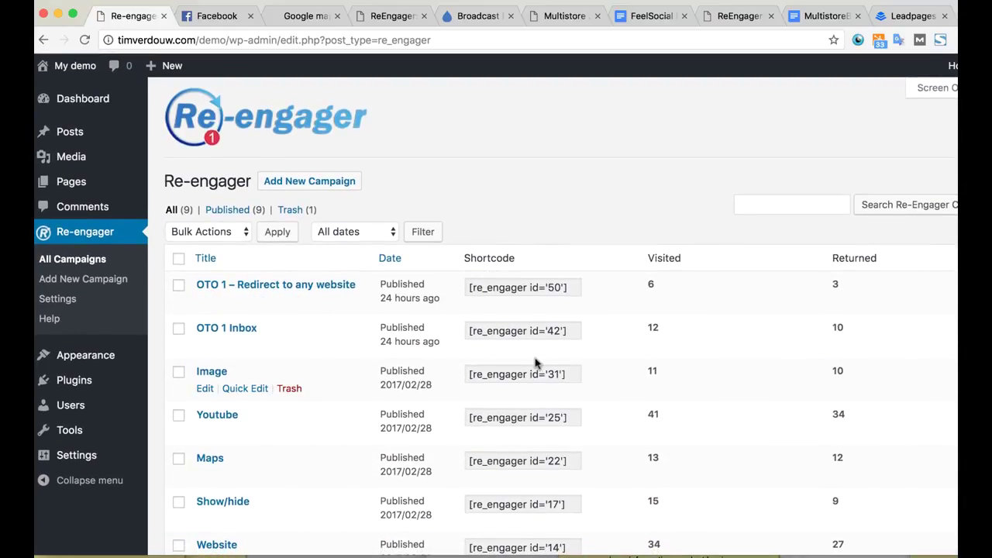
pyautogui.moveTo(568, 374); pyautogui.dragTo(468, 374)
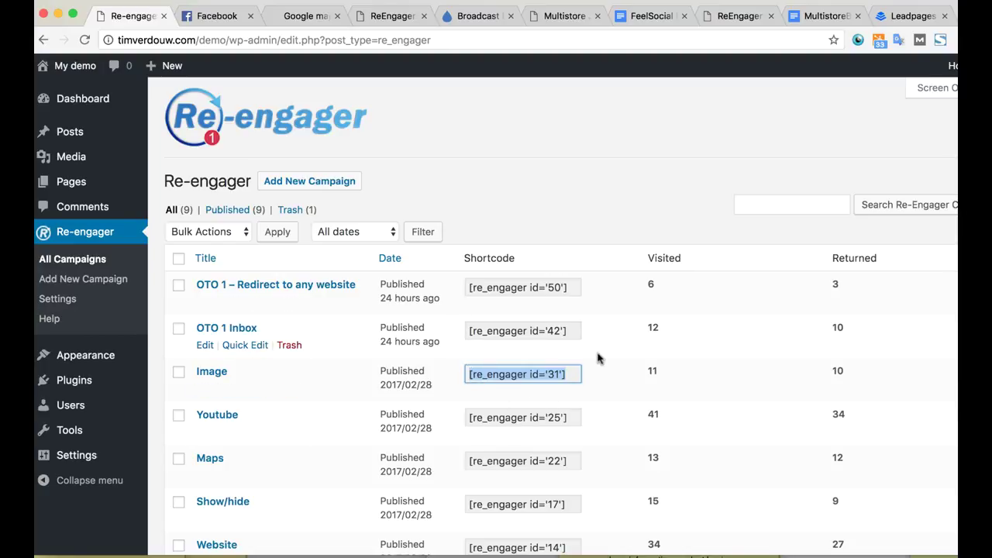
# Step: Add a new Re-engager campaign titled 'jkj'
pyautogui.click(291, 187)
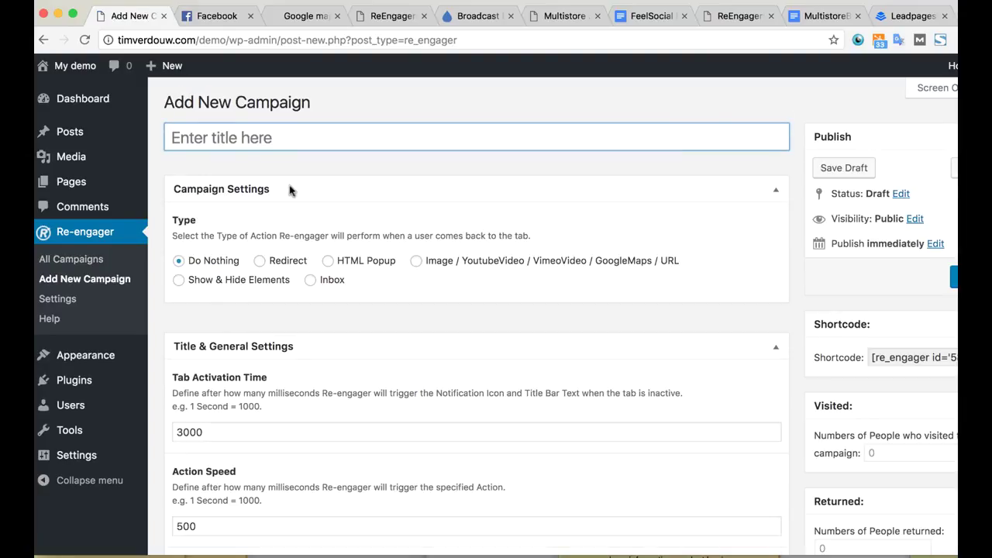
pyautogui.click(238, 137)
pyautogui.write('jkj')
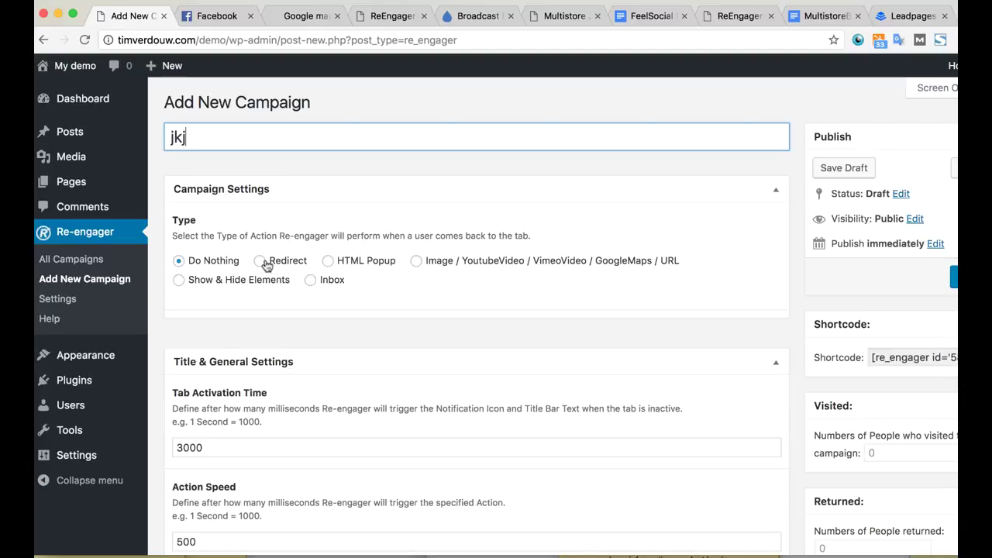
pyautogui.scroll(-5, 252, 292)
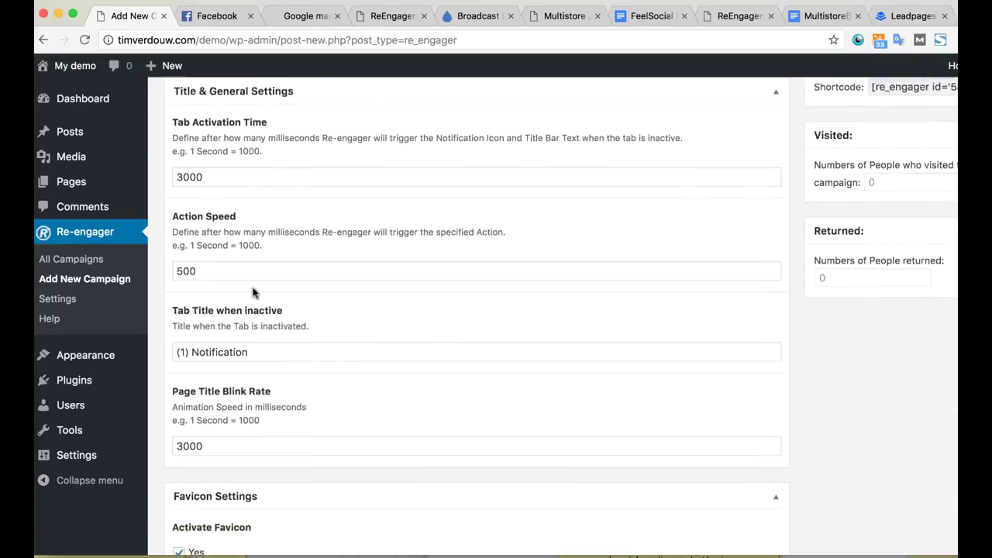
pyautogui.scroll(2, 253, 272)
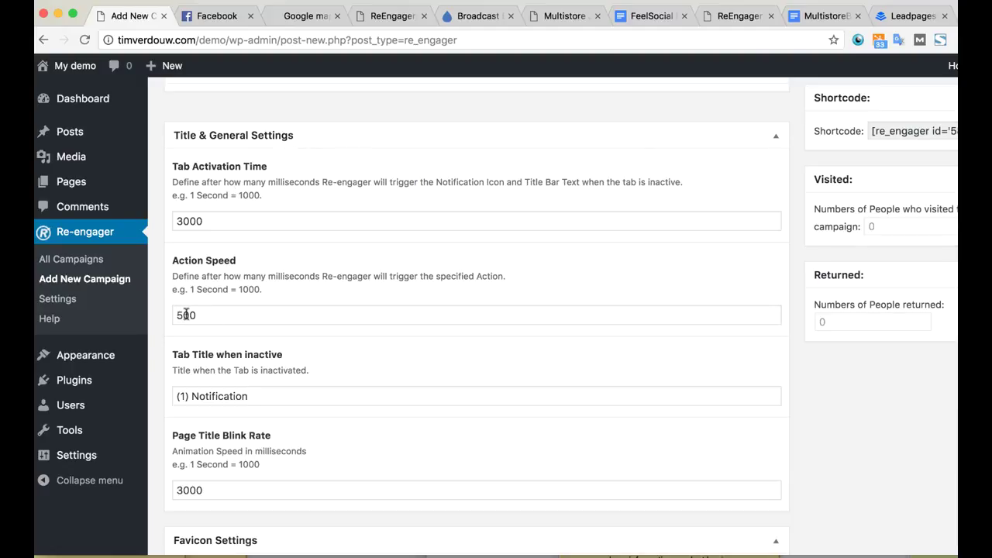
pyautogui.moveTo(251, 395); pyautogui.dragTo(163, 400)
pyautogui.click(199, 396)
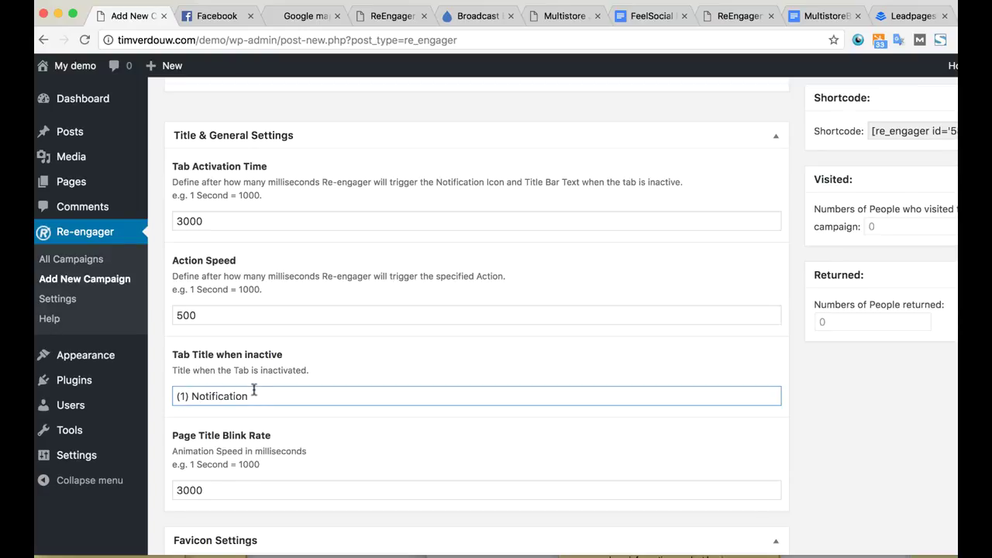
pyautogui.scroll(-3, 253, 390)
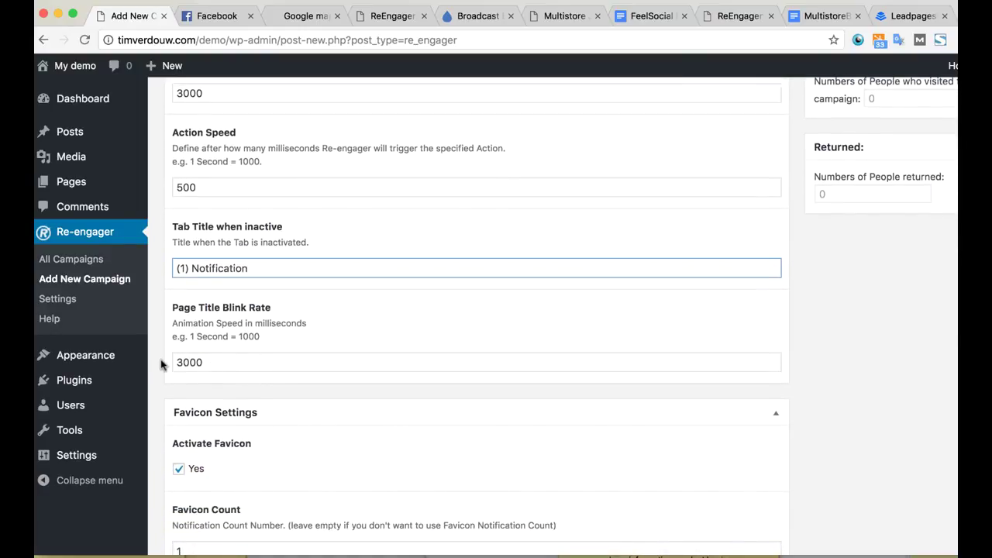
pyautogui.scroll(-6, 266, 361)
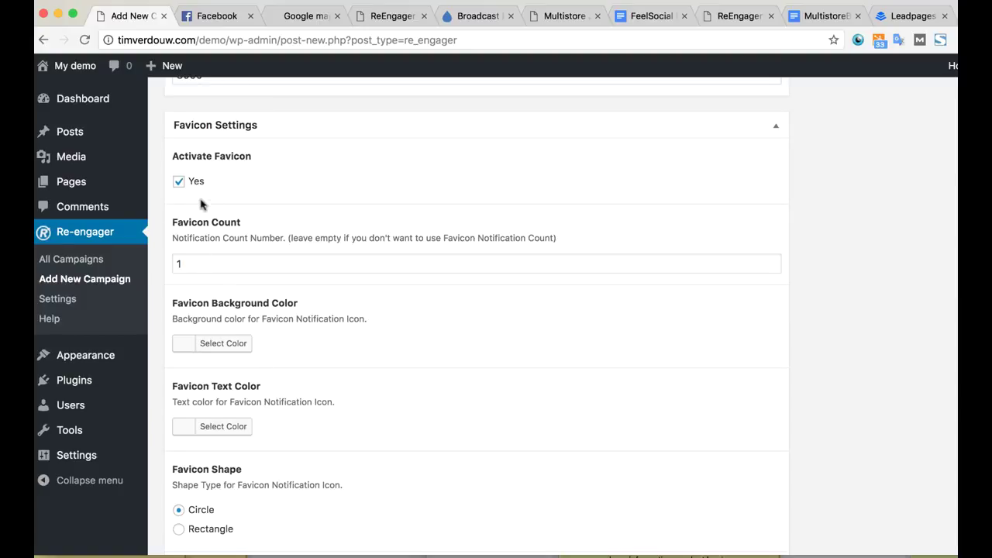
pyautogui.scroll(-3, 186, 205)
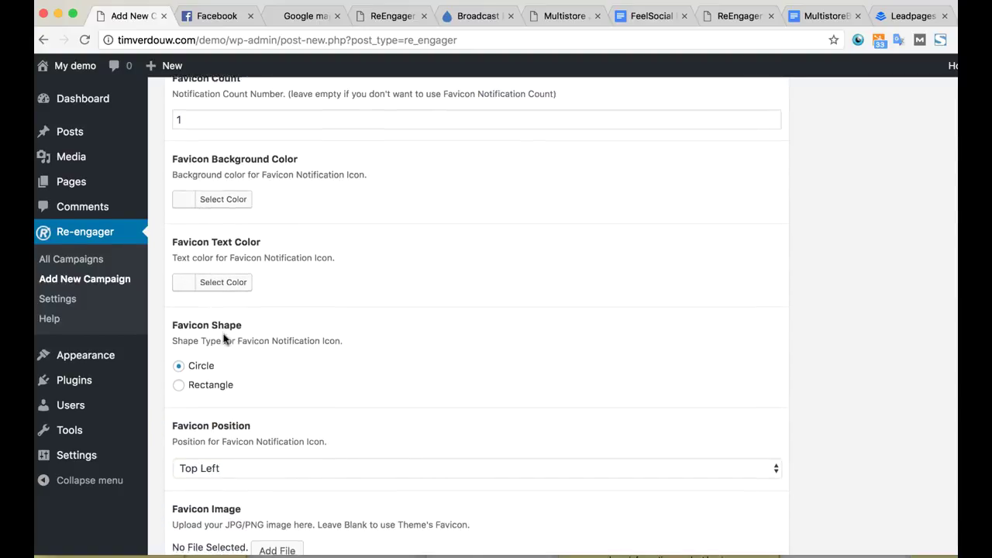
pyautogui.scroll(-2, 225, 341)
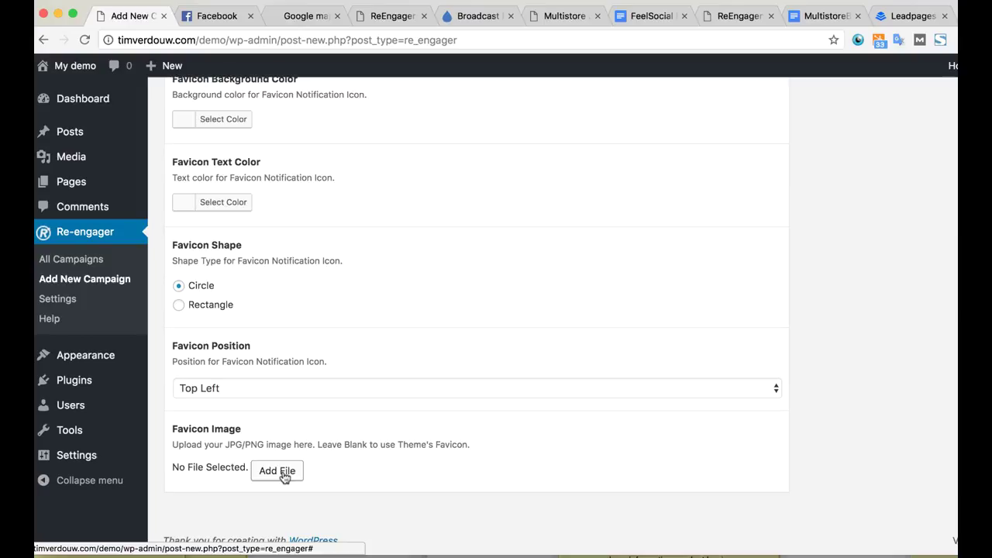
pyautogui.scroll(20, 283, 477)
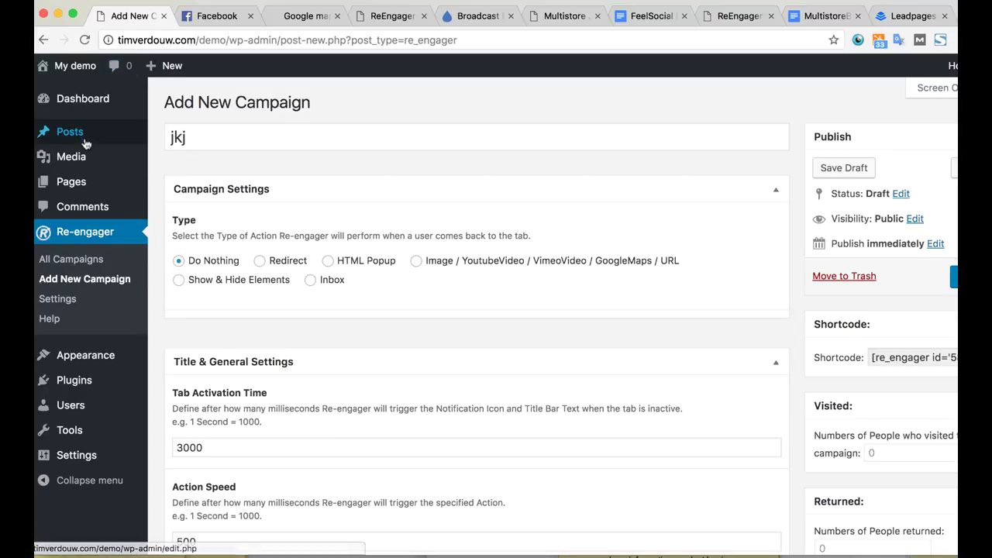
pyautogui.moveTo(85, 165)
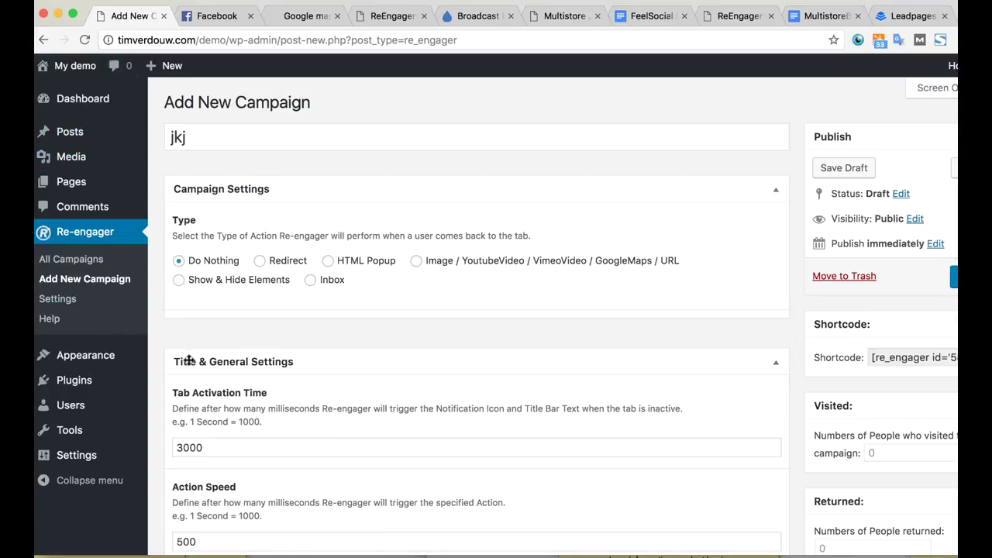
pyautogui.scroll(-1, 210, 412)
pyautogui.scroll(1, 210, 411)
pyautogui.scroll(-5, 167, 344)
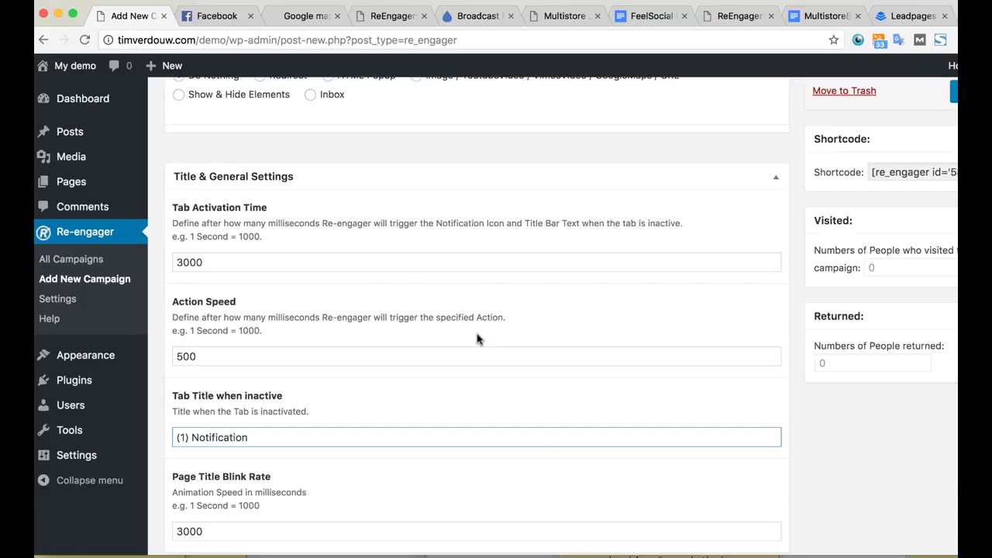
pyautogui.scroll(-3, 476, 337)
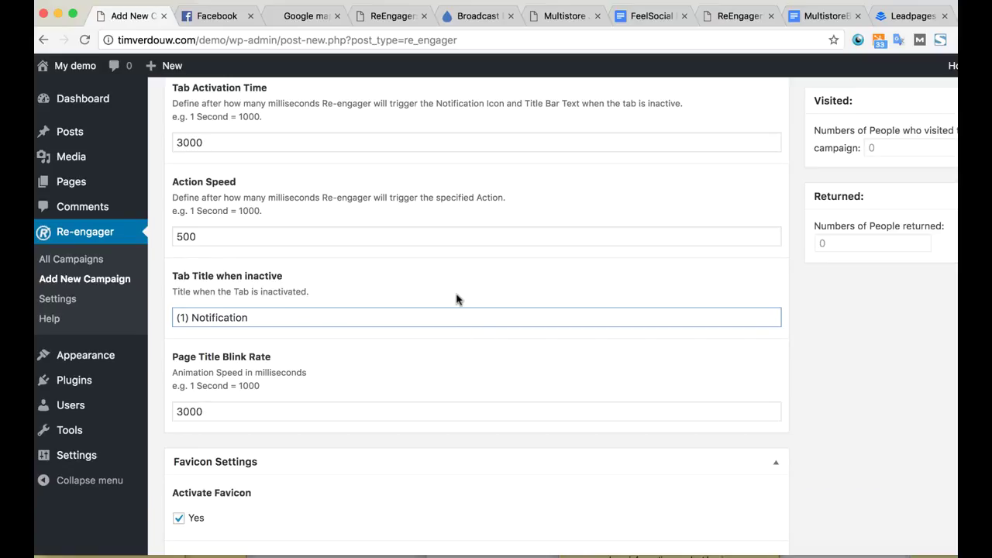
pyautogui.scroll(7, 456, 300)
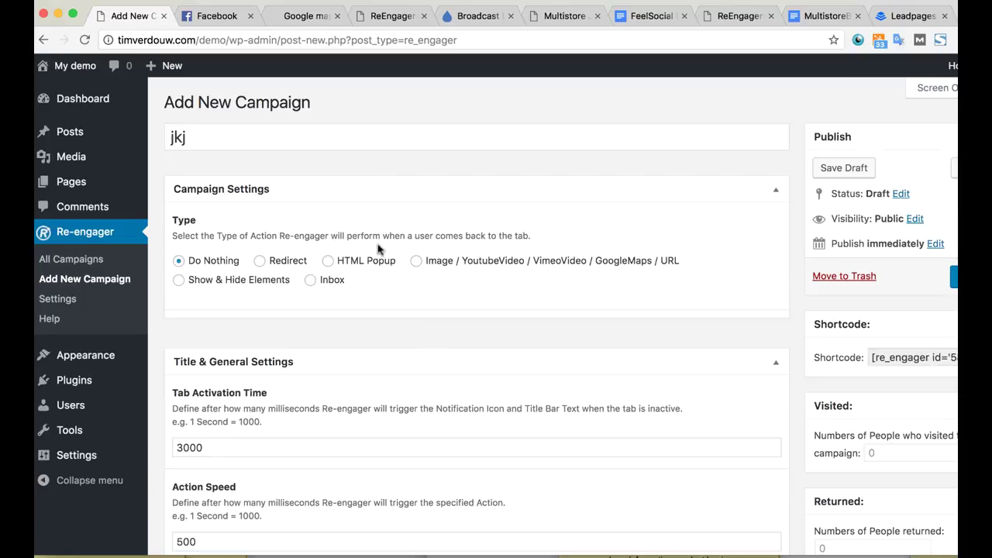
pyautogui.scroll(2, 235, 300)
pyautogui.scroll(2, 338, 307)
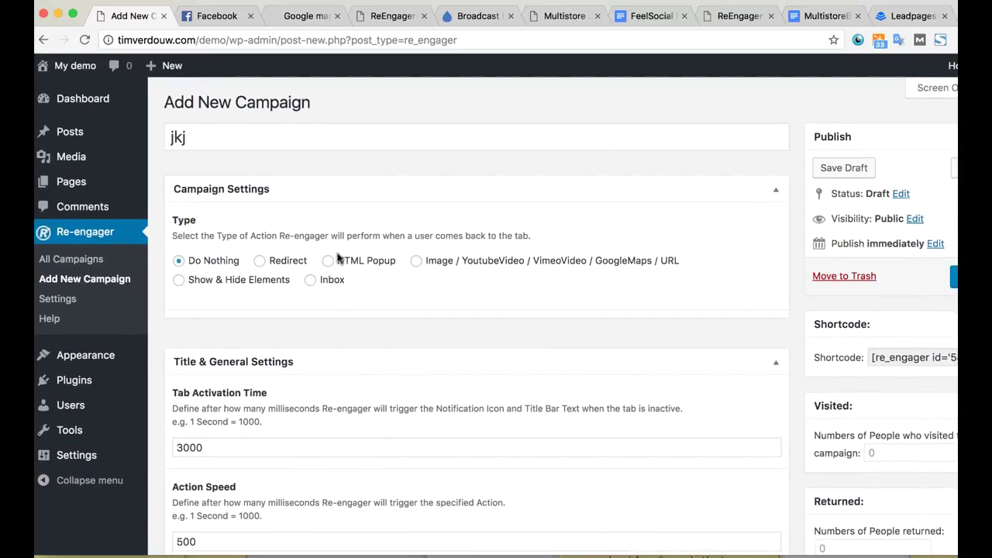